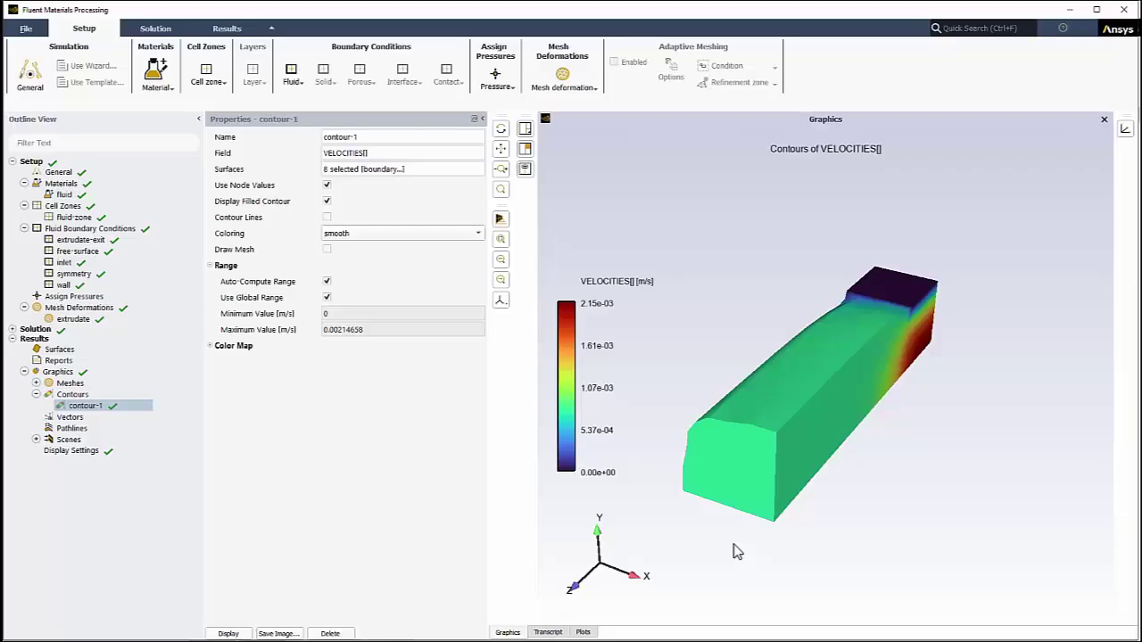
# Rotate the velocity contour to inspect the extruded block
pyautogui.moveTo(736, 552); pyautogui.dragTo(712, 489)
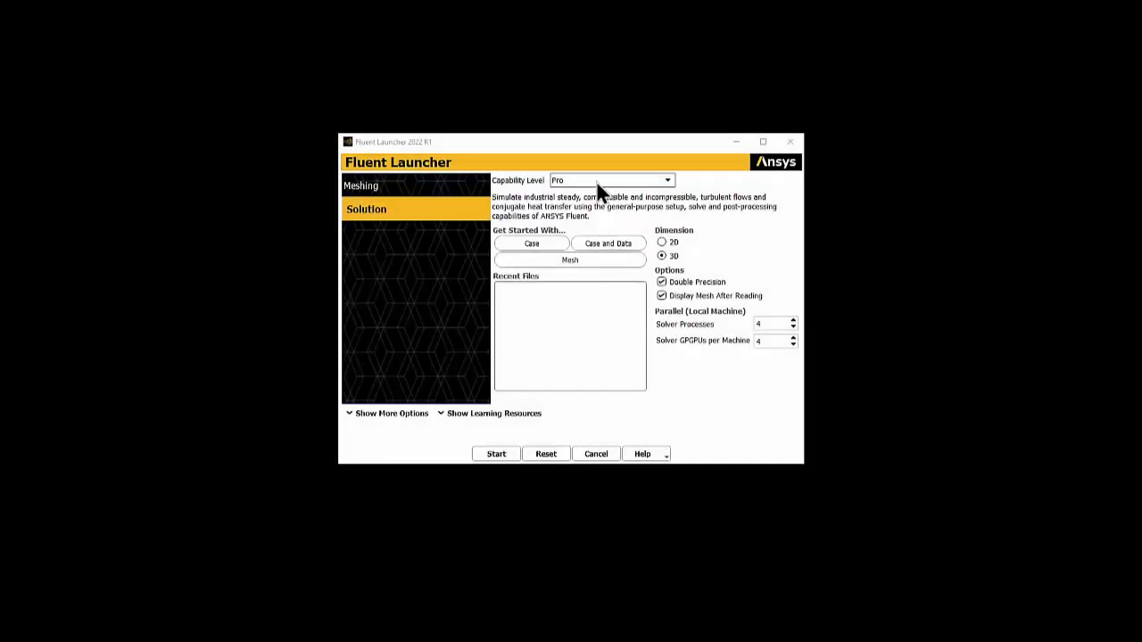
# Set the launcher capability level to Enterprise and enable the beta launcher options
pyautogui.click(596, 182)
pyautogui.click(616, 152)
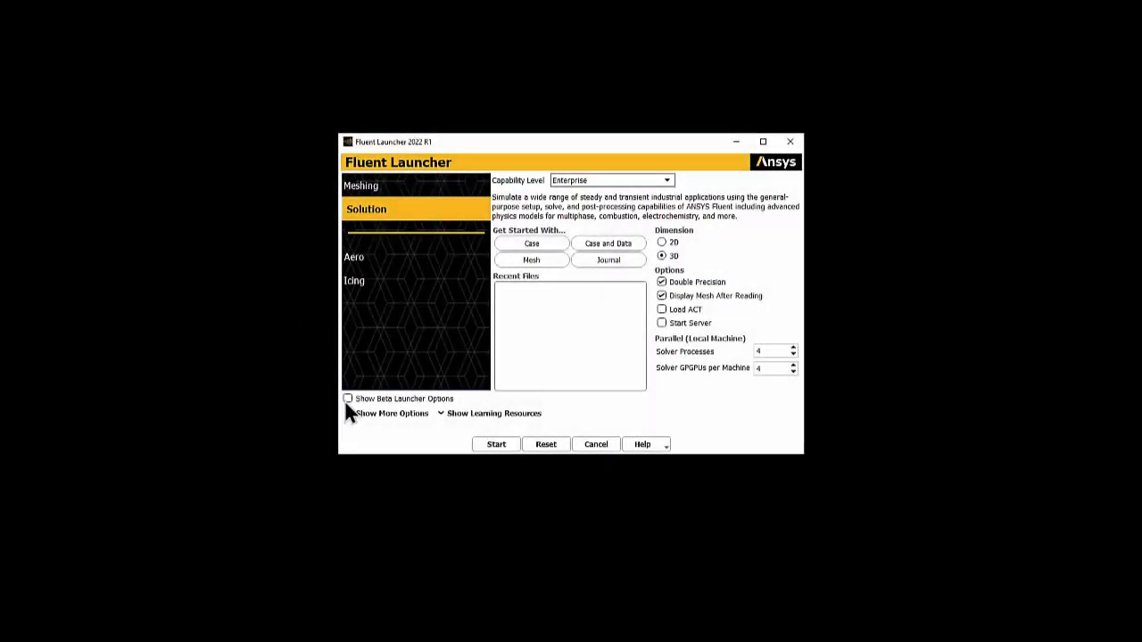
pyautogui.click(348, 400)
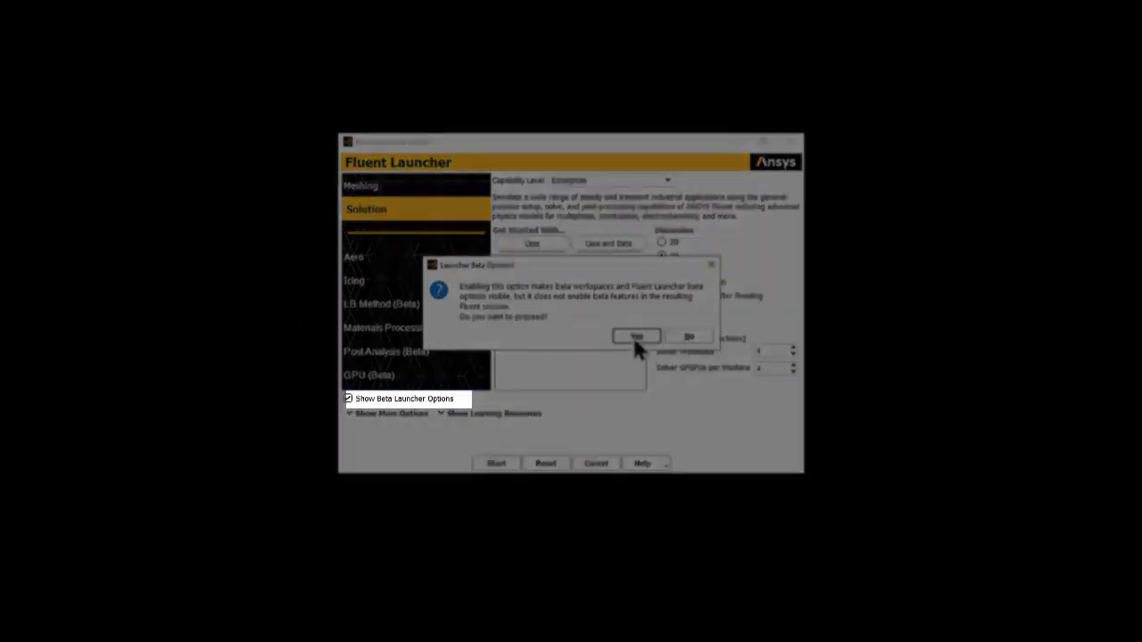
pyautogui.click(632, 336)
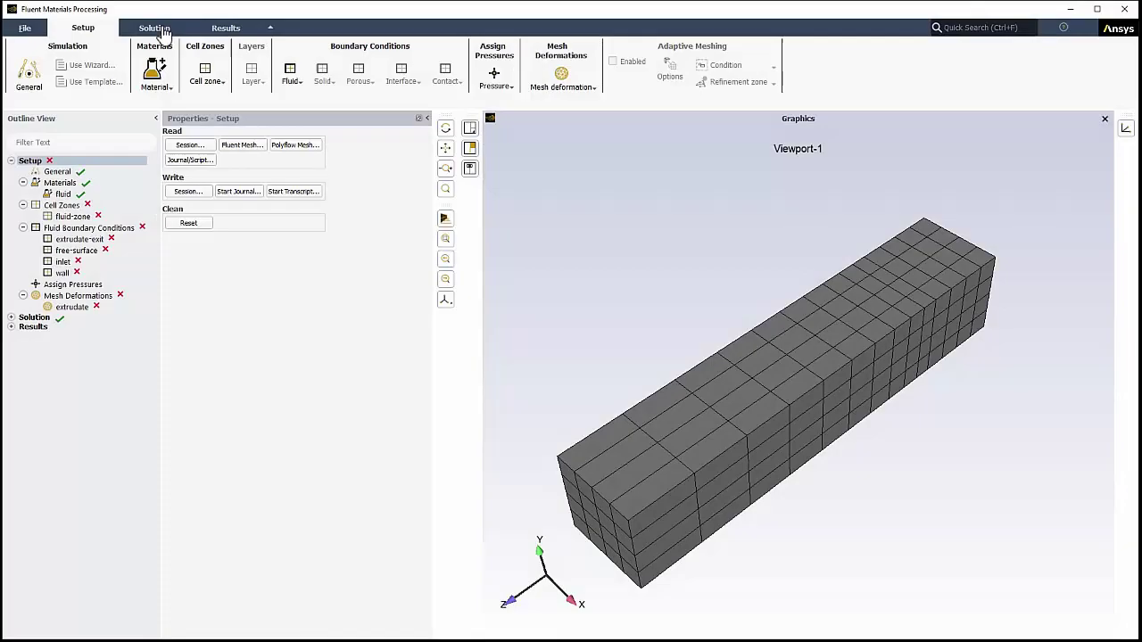
# Bring up the Solution ribbon controls for the extrusion.msh case
pyautogui.click(162, 31)
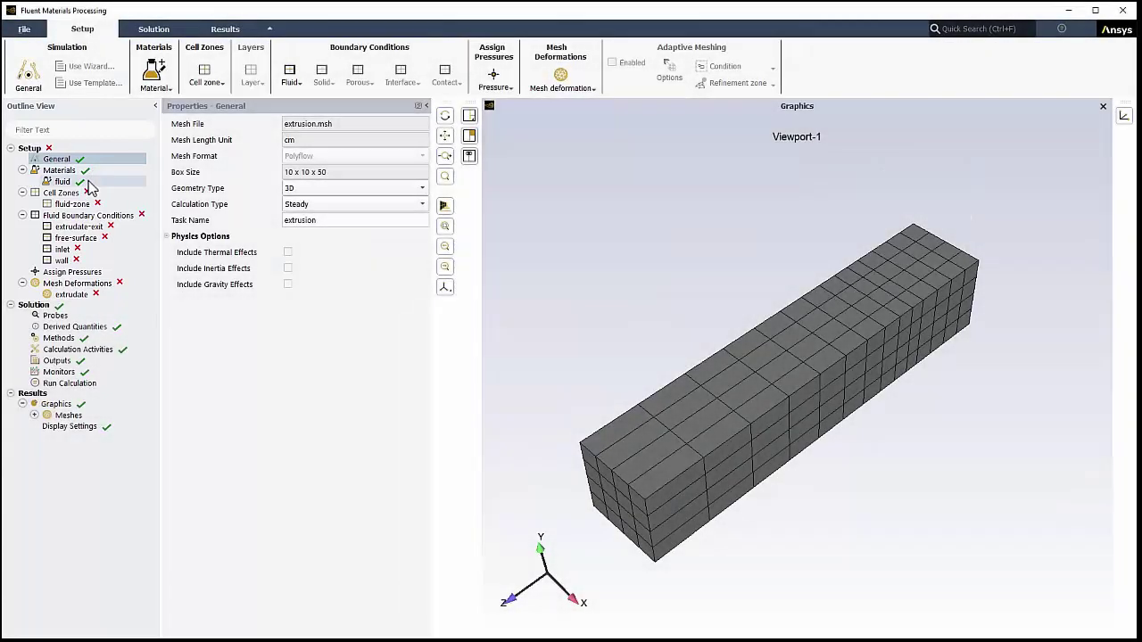
# Review the fluid material, fluid-zone, inlet boundary and cell zone settings
pyautogui.click(64, 181)
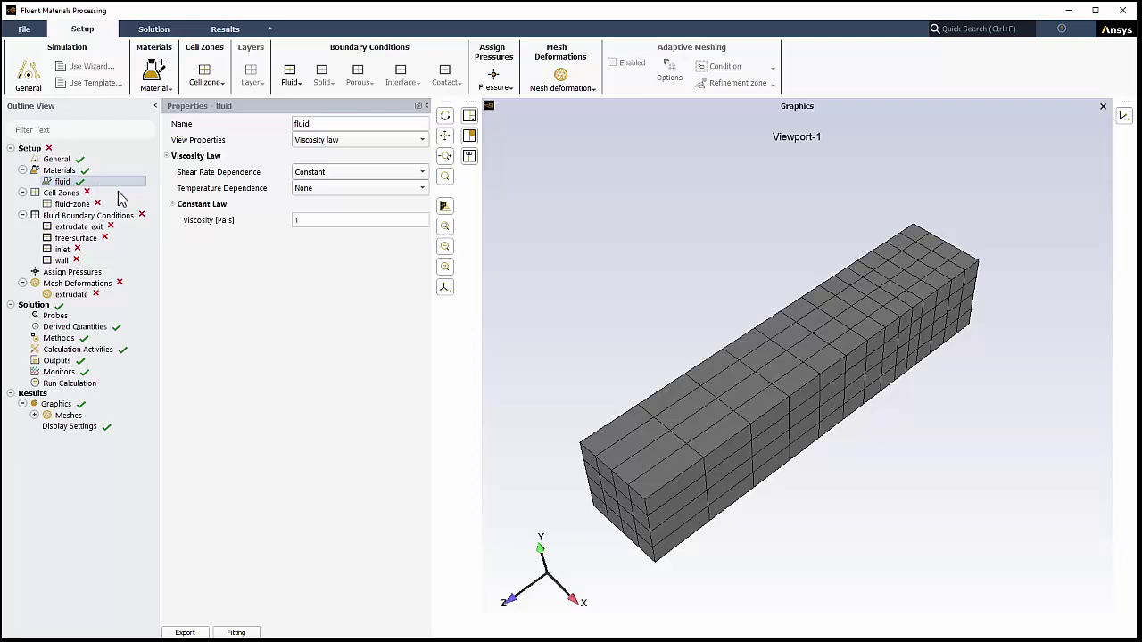
pyautogui.click(73, 204)
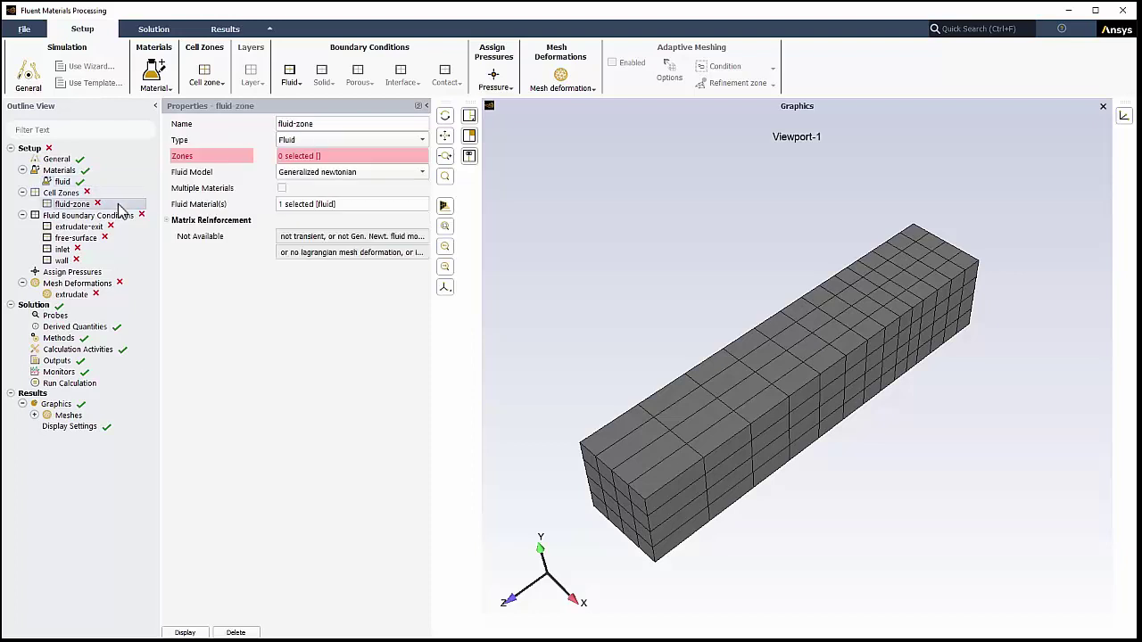
pyautogui.click(62, 249)
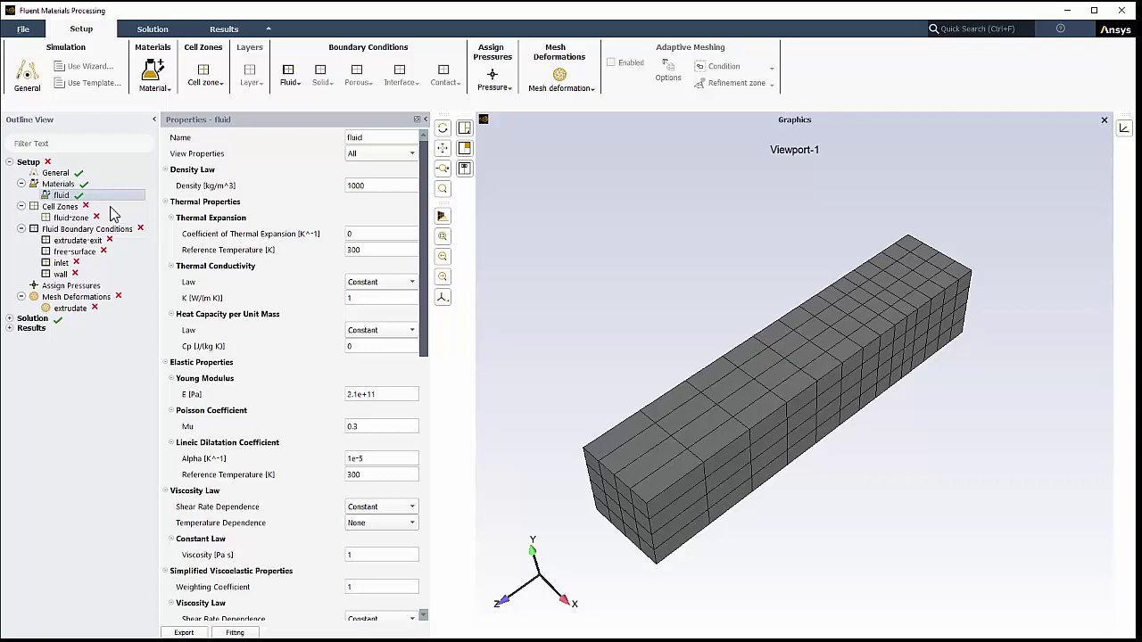
pyautogui.click(111, 210)
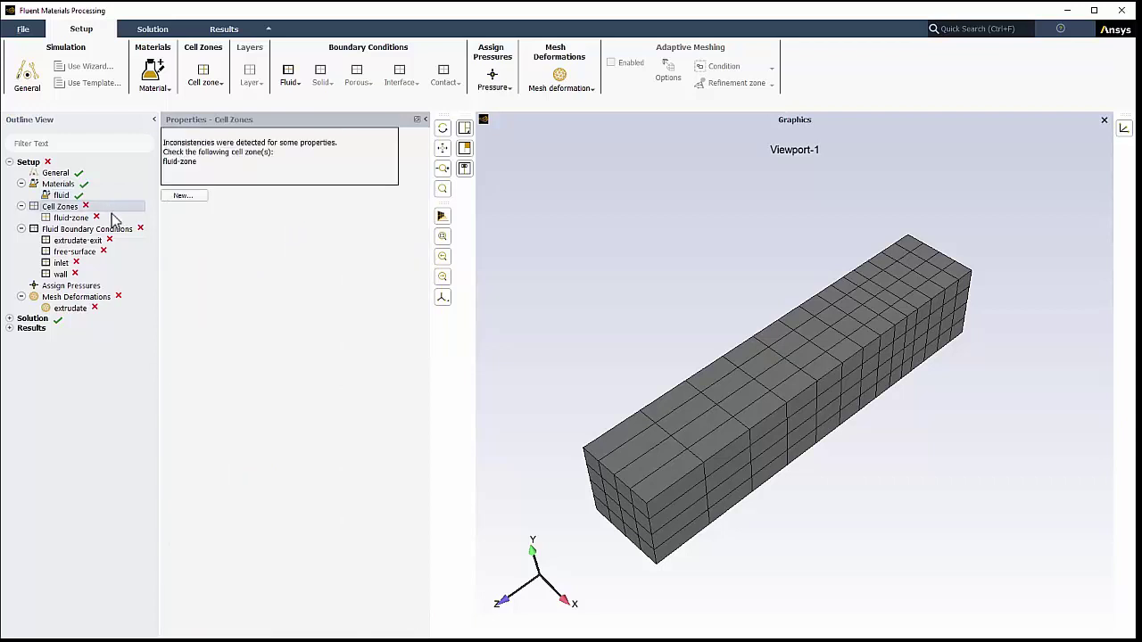
pyautogui.click(113, 218)
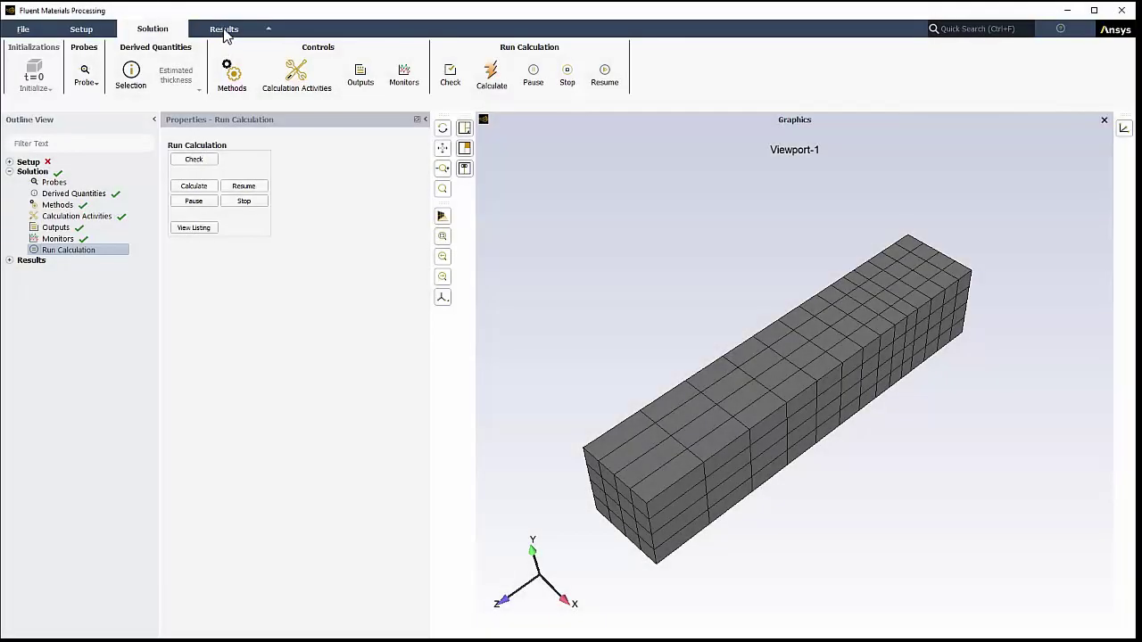
# Review solution methods, outputs and run calculation controls, then rotate the contour model
pyautogui.click(224, 31)
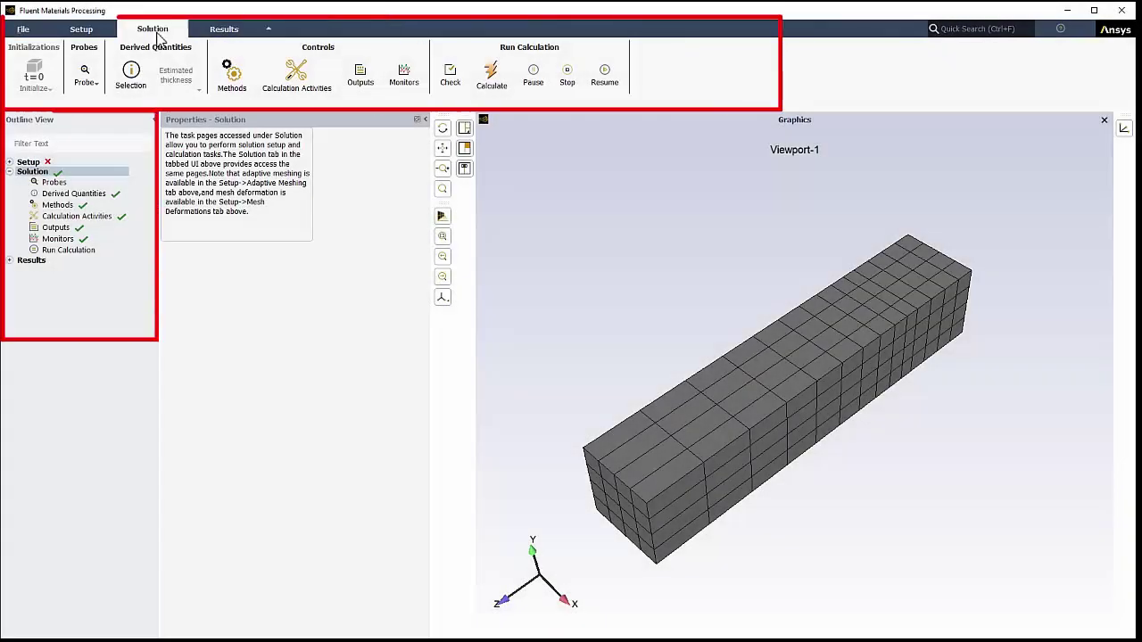
pyautogui.click(57, 204)
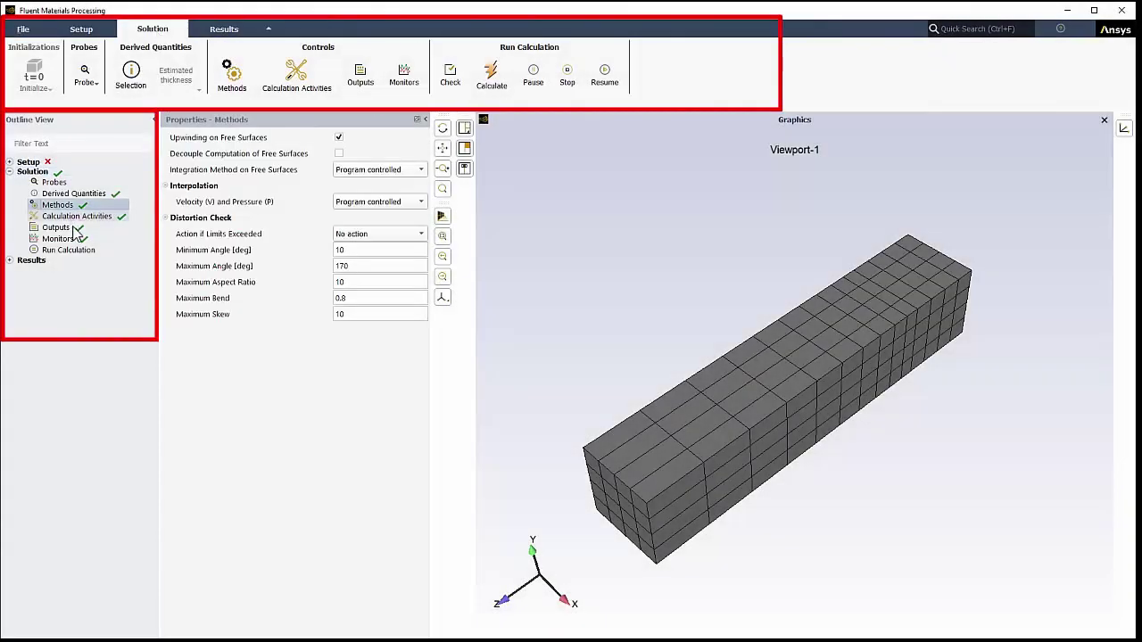
pyautogui.click(57, 229)
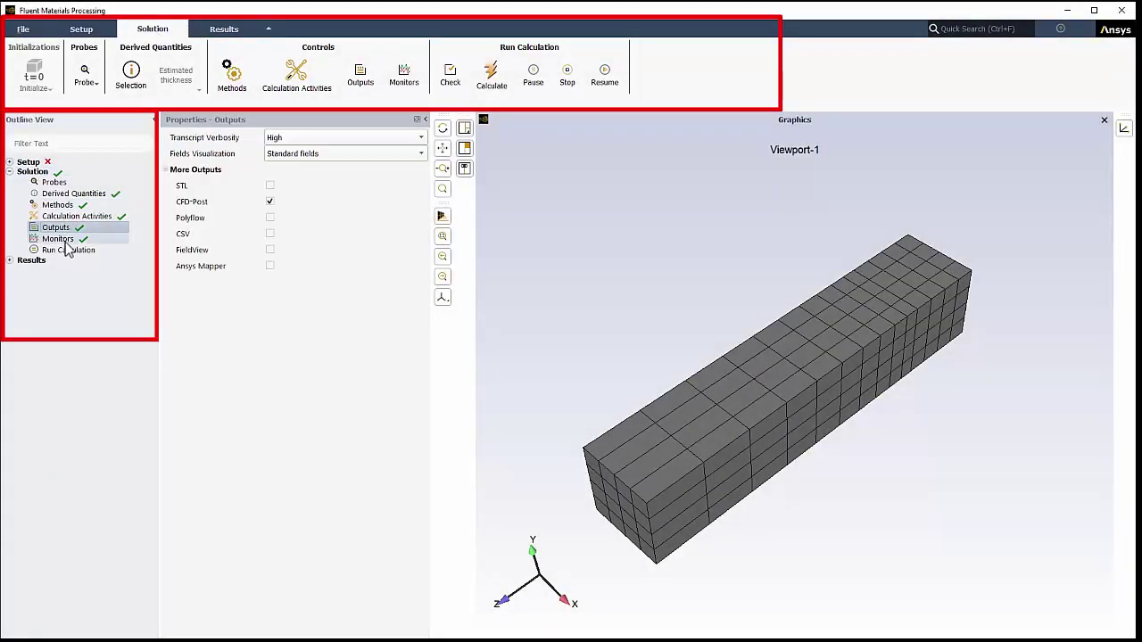
pyautogui.click(69, 251)
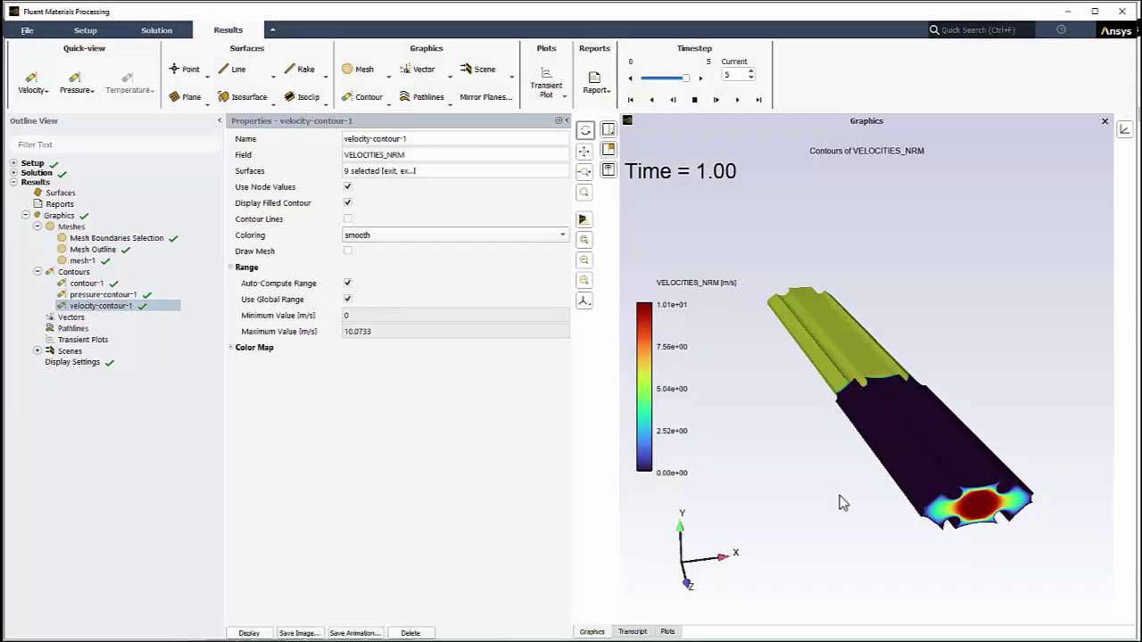
pyautogui.moveTo(841, 502); pyautogui.dragTo(843, 344)
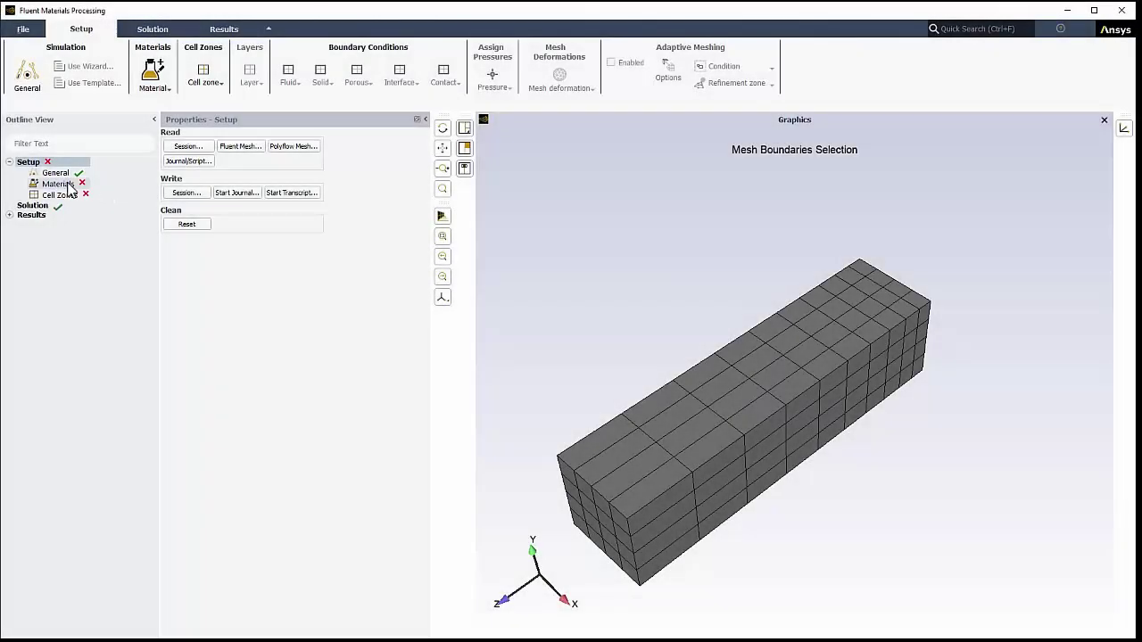
# Create material-1, show its thermal properties, and add a new fluid cell zone
pyautogui.click(58, 174)
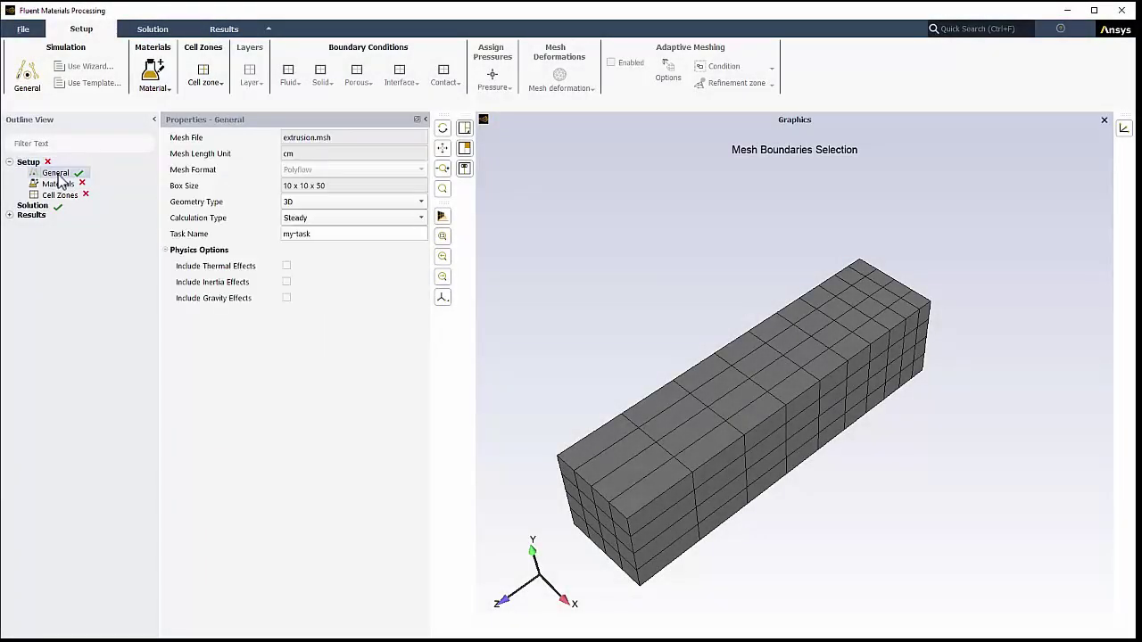
pyautogui.click(59, 183)
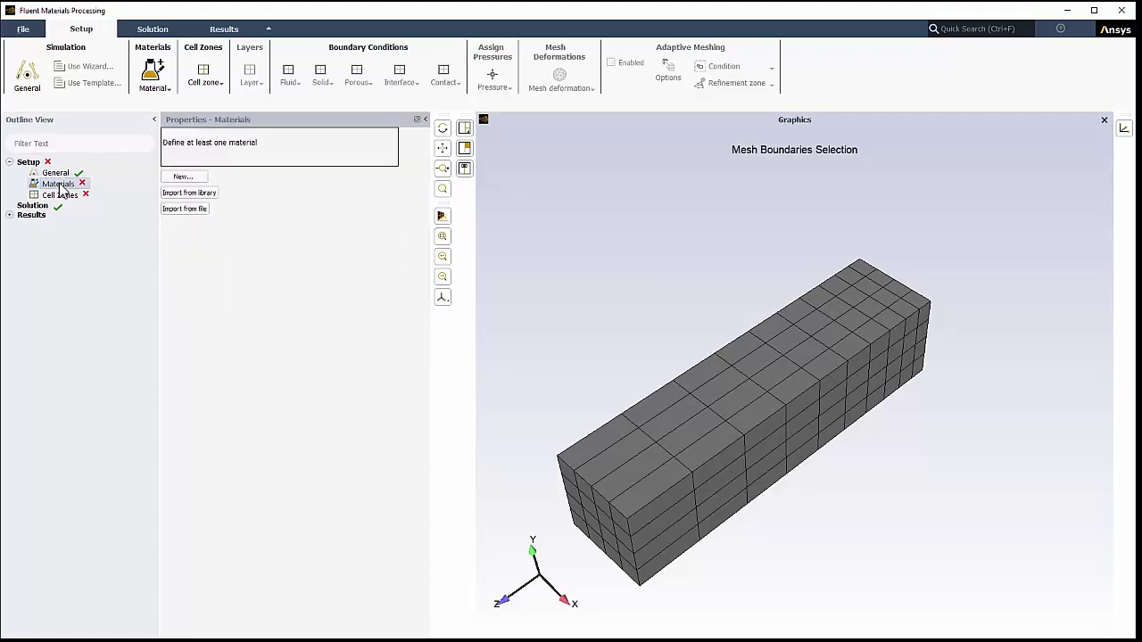
pyautogui.click(183, 176)
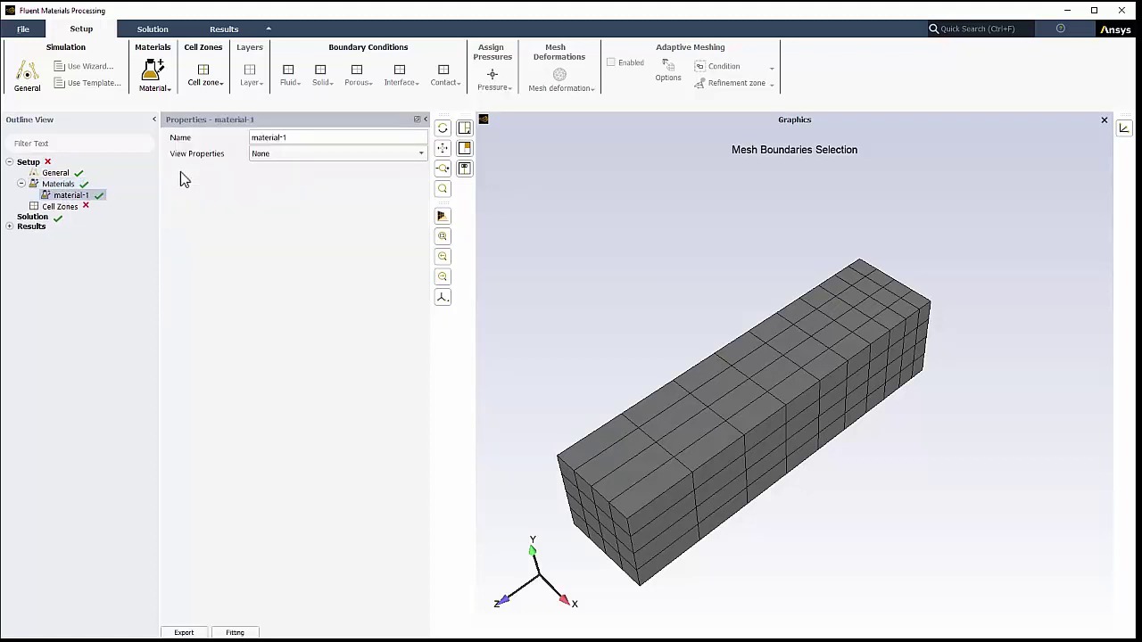
pyautogui.click(264, 155)
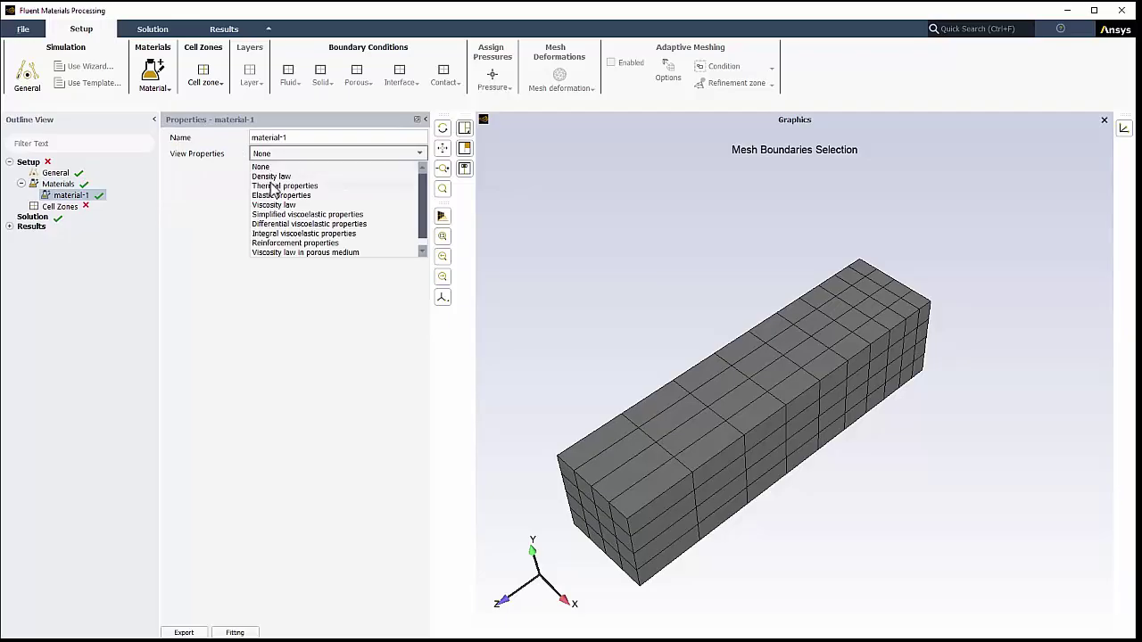
pyautogui.click(273, 187)
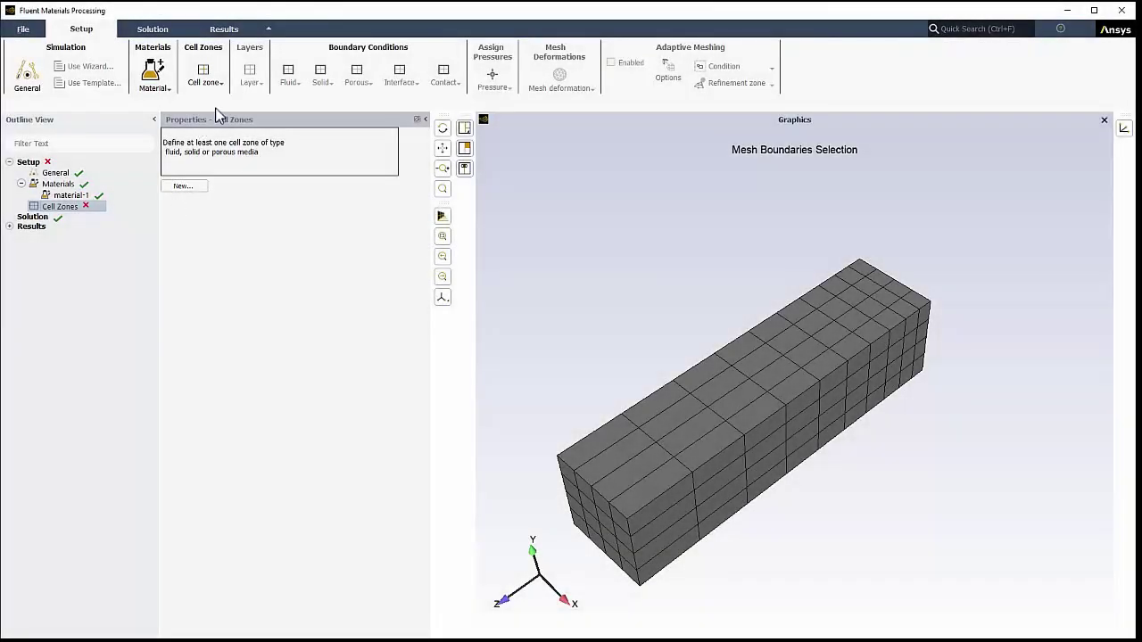
pyautogui.click(223, 86)
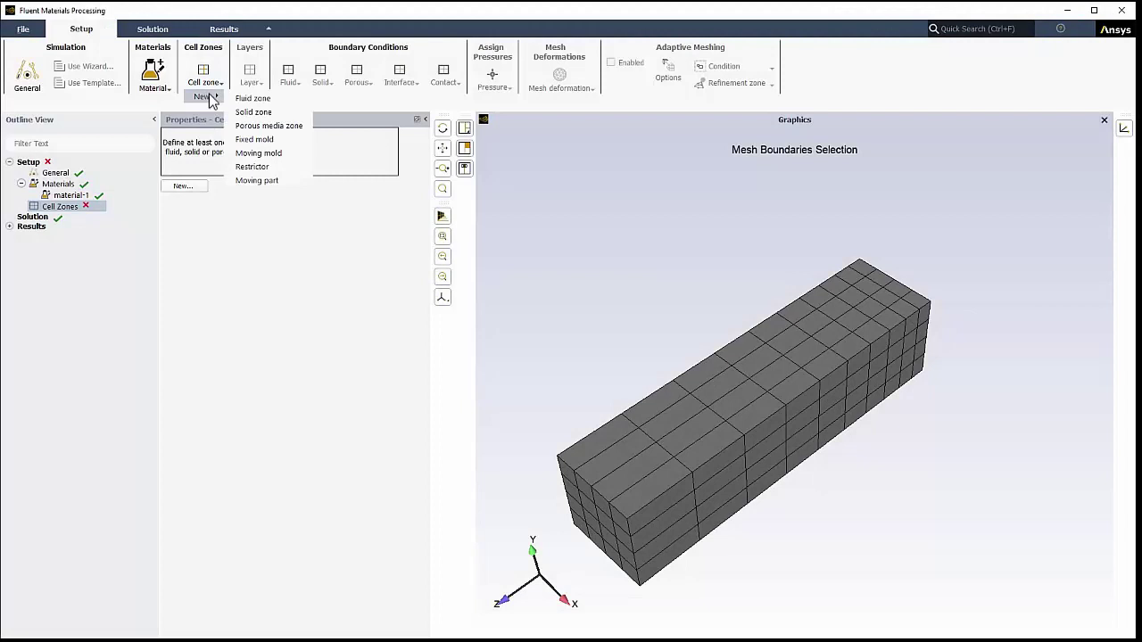
pyautogui.click(247, 99)
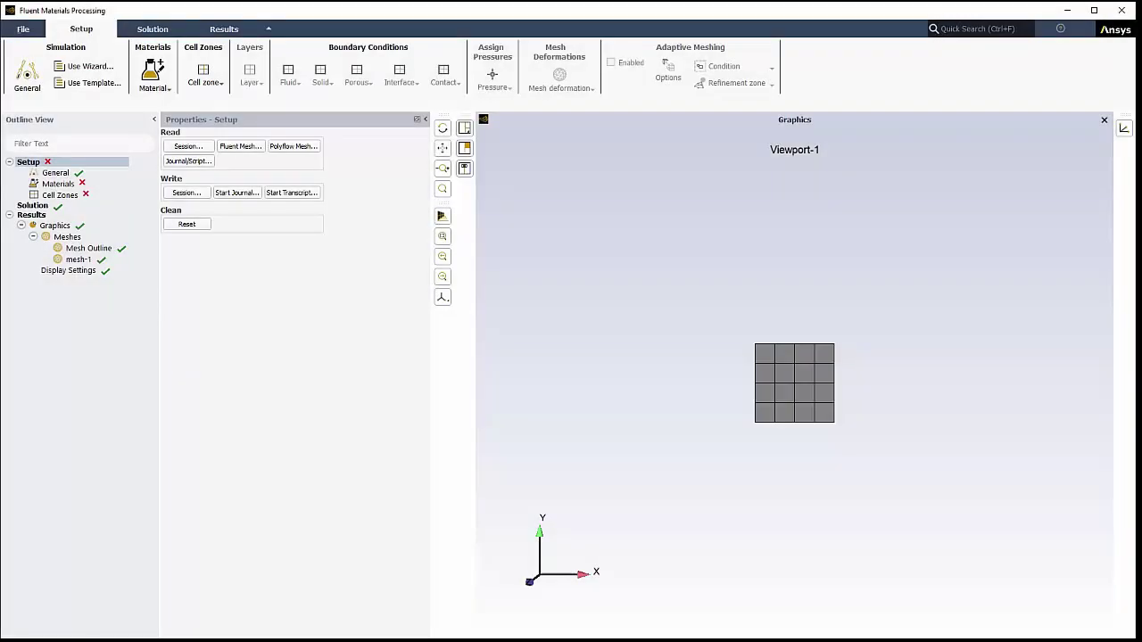
# Choose the Extrusion template type with goal Predict extrudate shape
pyautogui.click(105, 86)
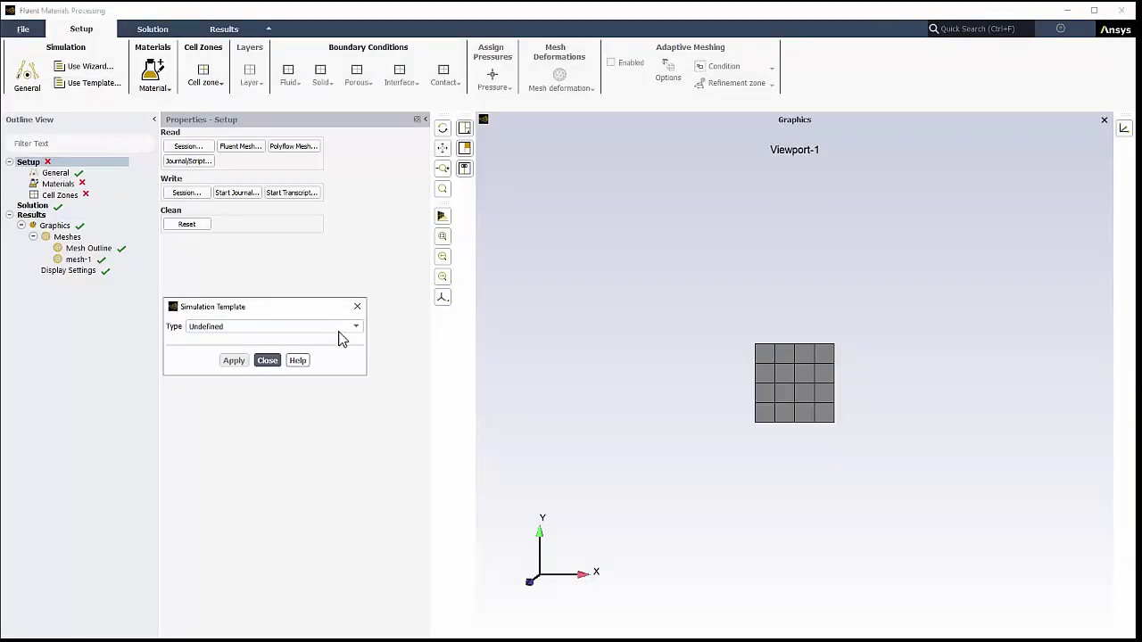
pyautogui.click(356, 327)
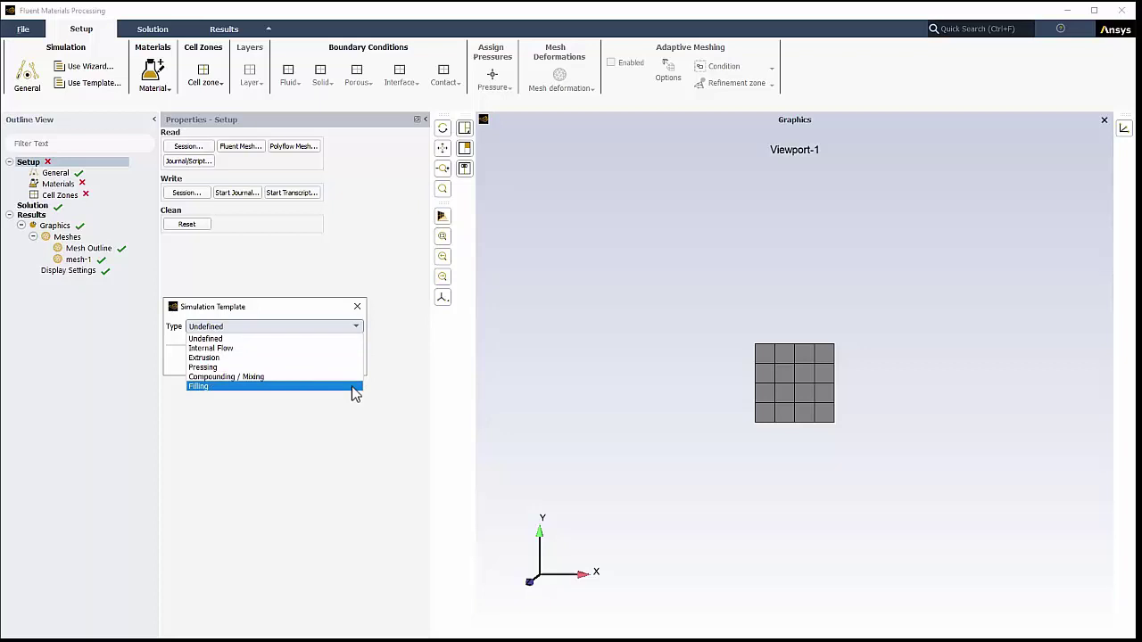
pyautogui.click(349, 358)
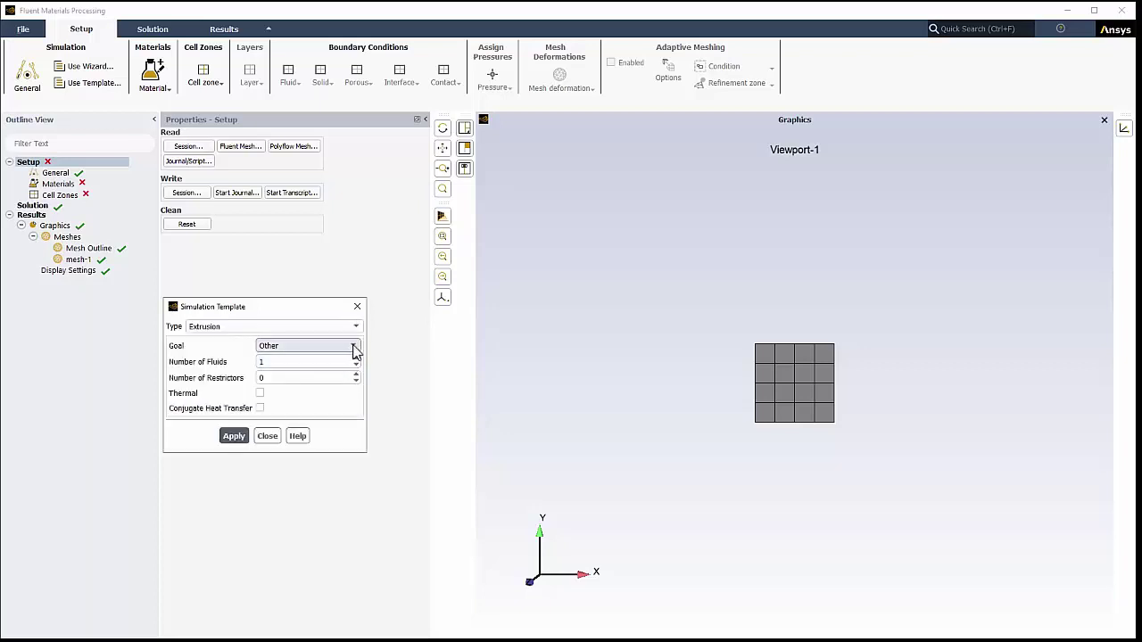
pyautogui.click(354, 347)
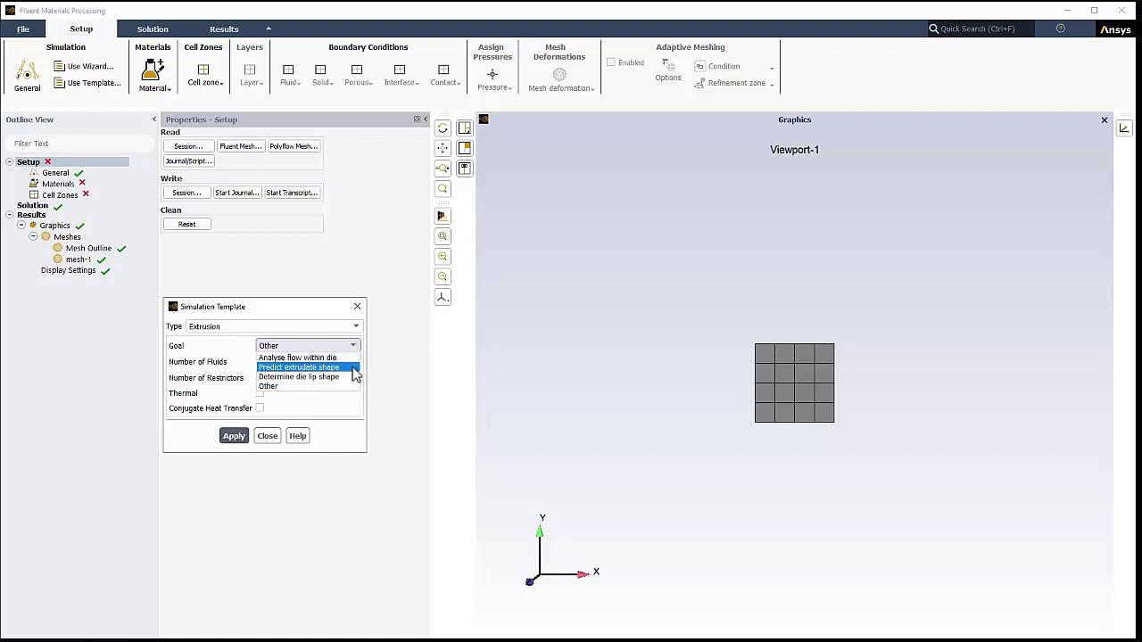
pyautogui.click(352, 367)
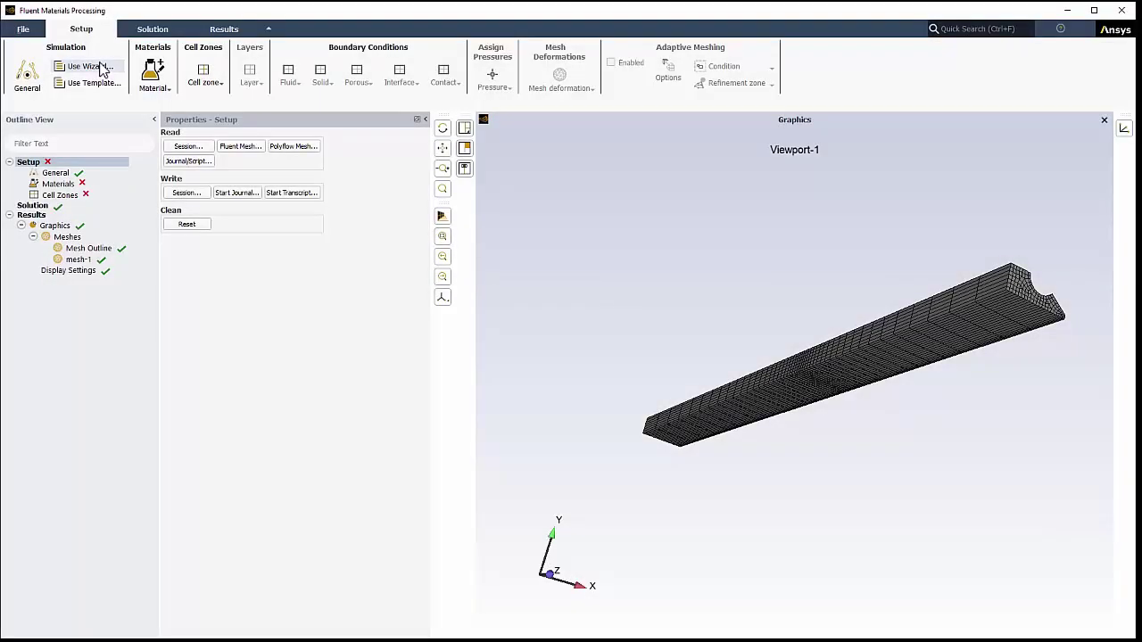
# Run the wizard as Simple direct extrusion of Generic-Polymer at 50 kg/s, starting the solver
pyautogui.click(101, 68)
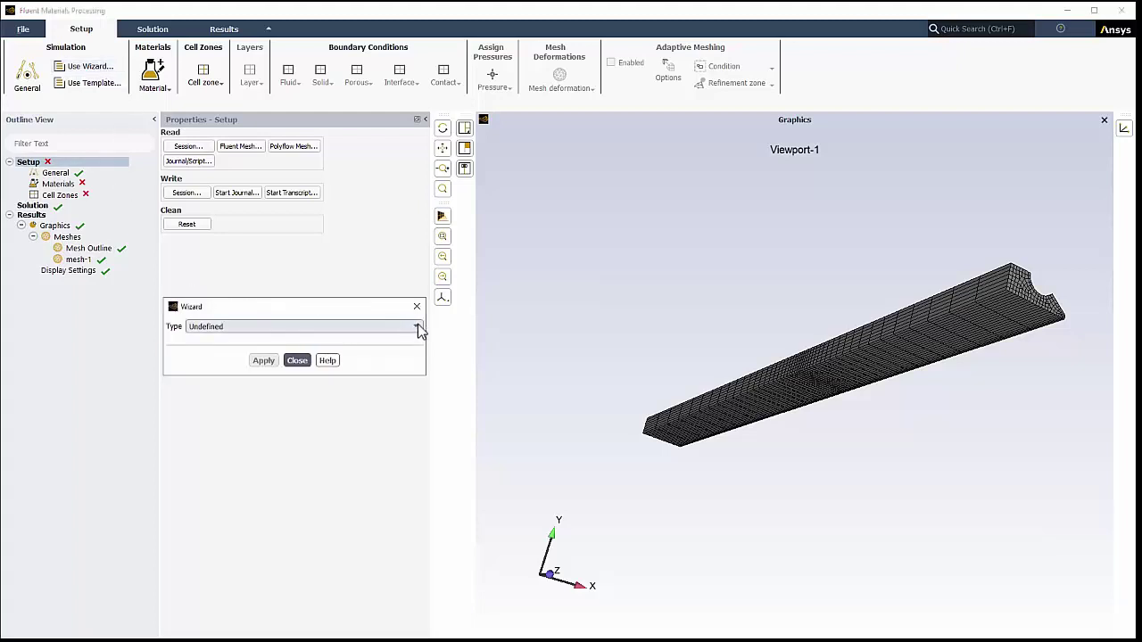
pyautogui.click(415, 326)
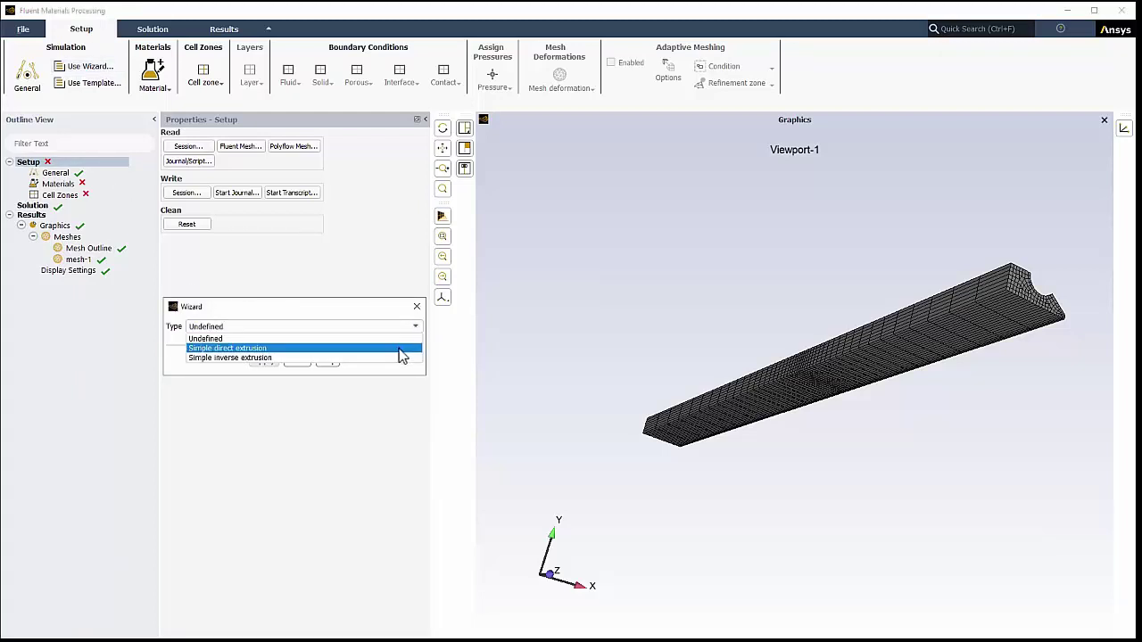
pyautogui.click(401, 347)
pyautogui.click(412, 345)
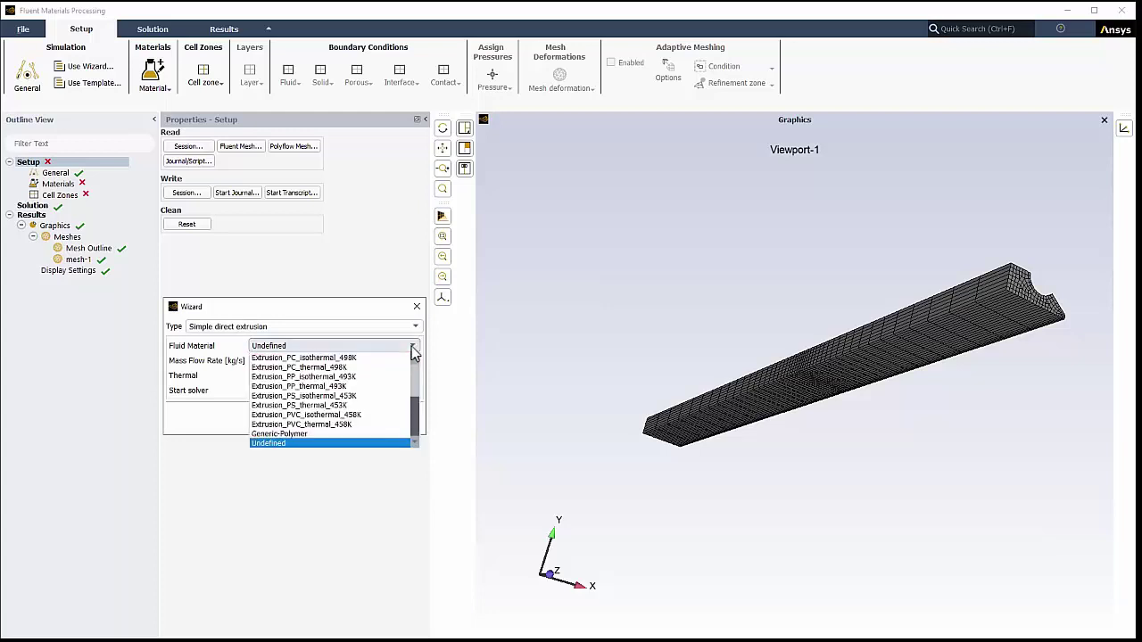
pyautogui.click(388, 438)
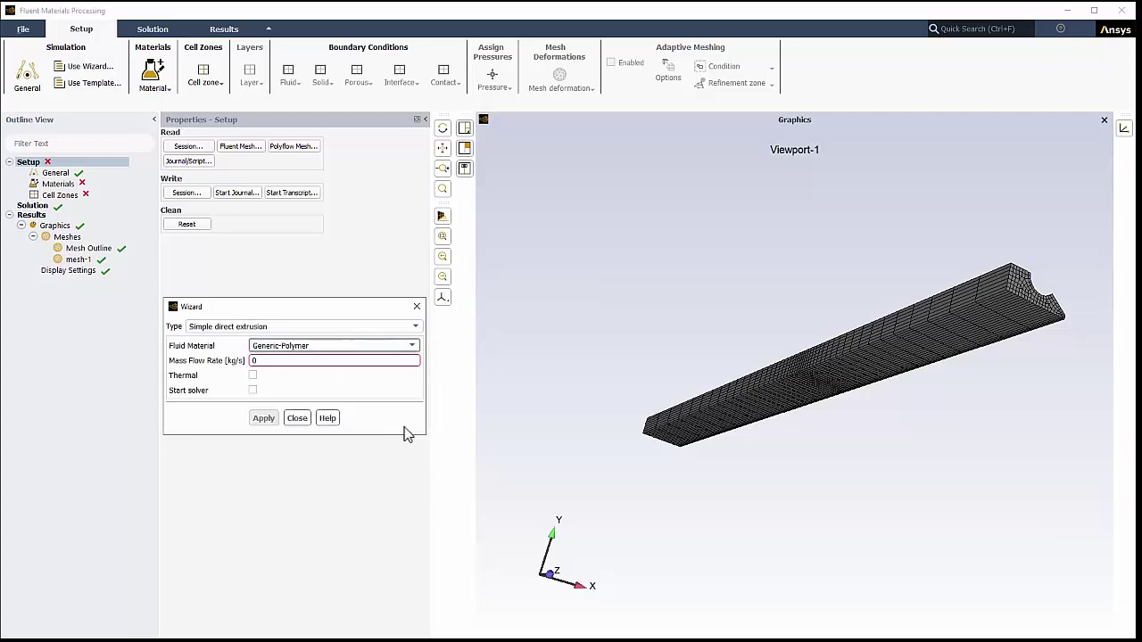
pyautogui.click(339, 360)
pyautogui.write('50')
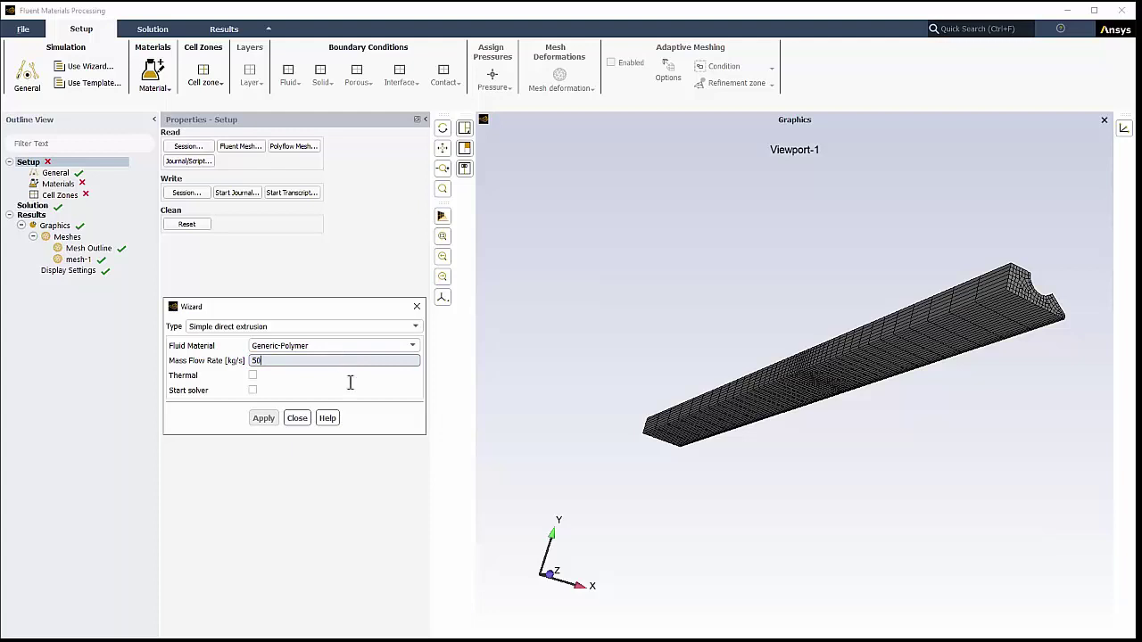
pyautogui.click(254, 391)
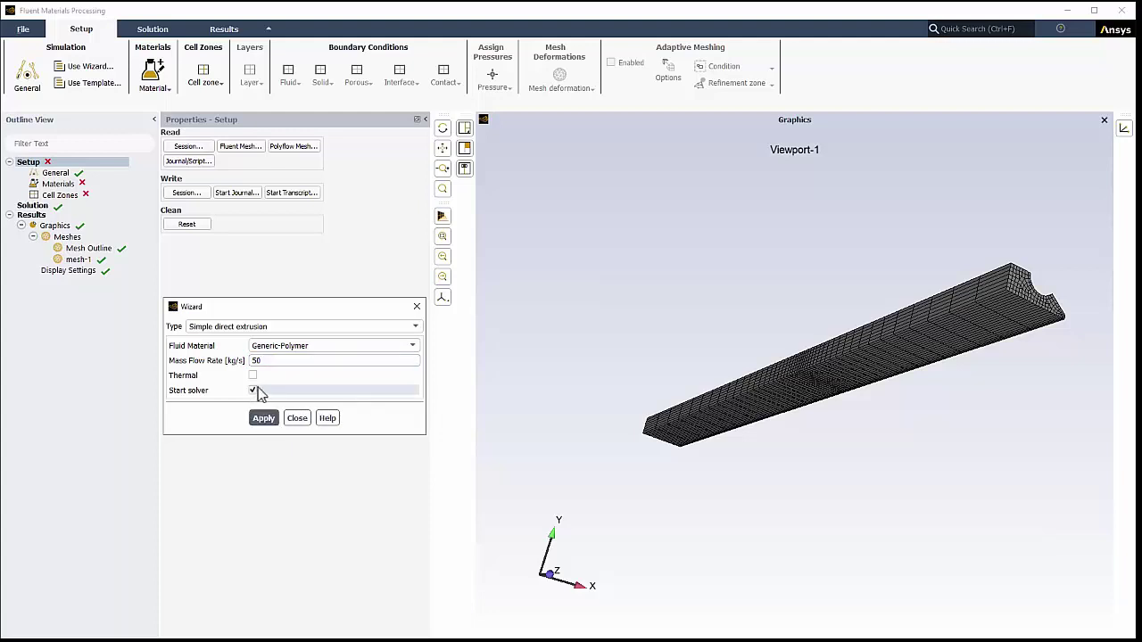
pyautogui.click(259, 421)
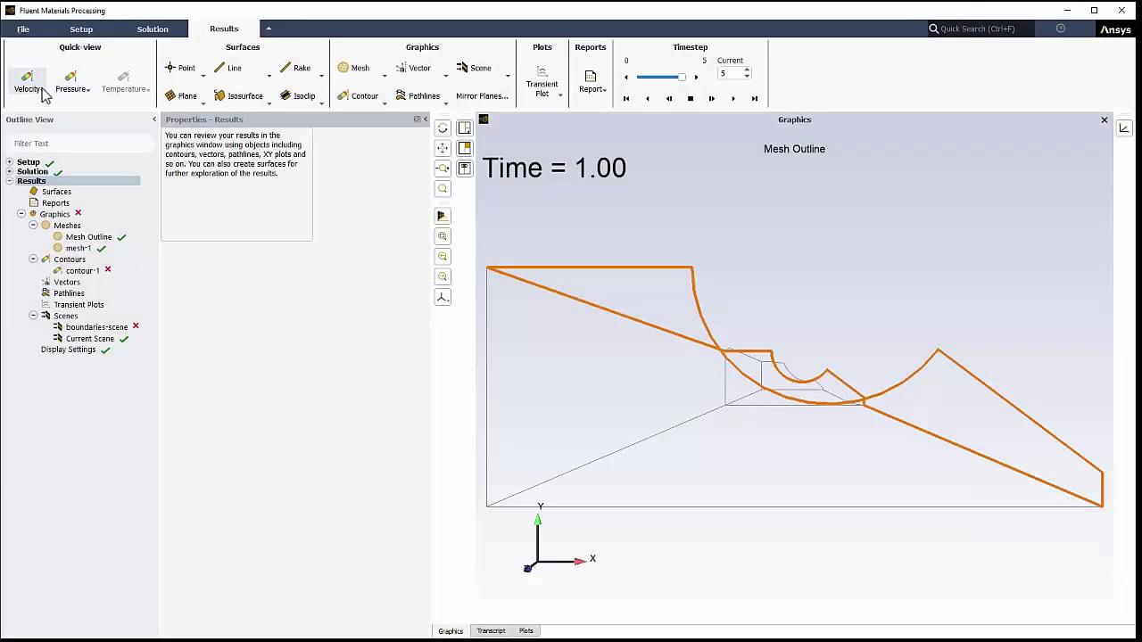
# Show a quick velocity contour, then review General, Materials, Generic-Polymer and fluid-zone settings
pyautogui.click(39, 103)
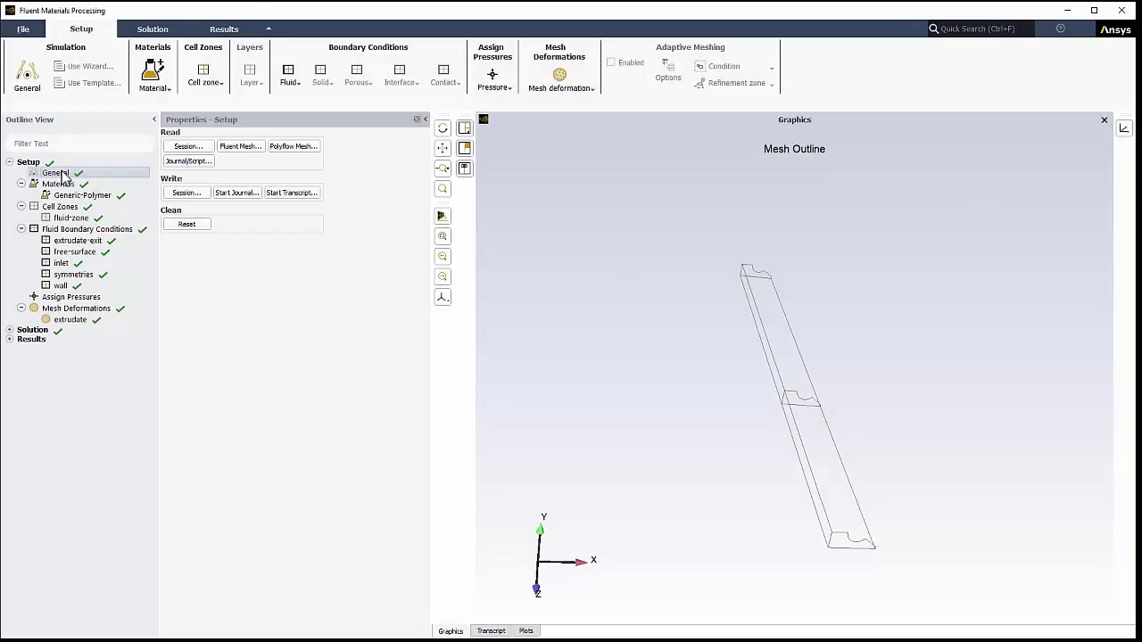
pyautogui.click(59, 174)
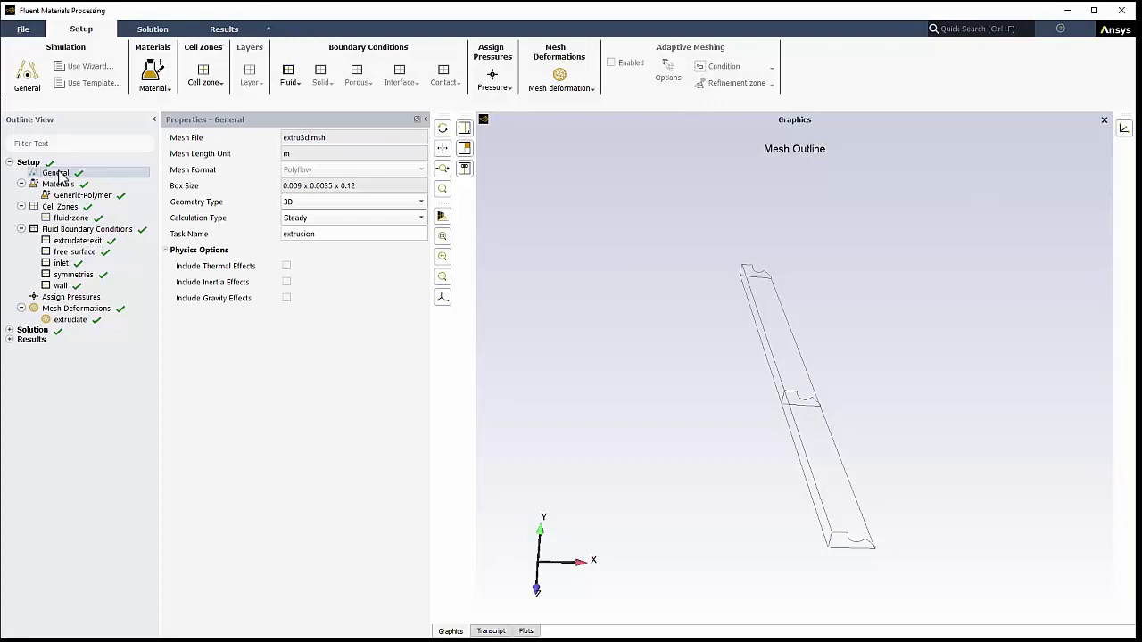
pyautogui.click(58, 184)
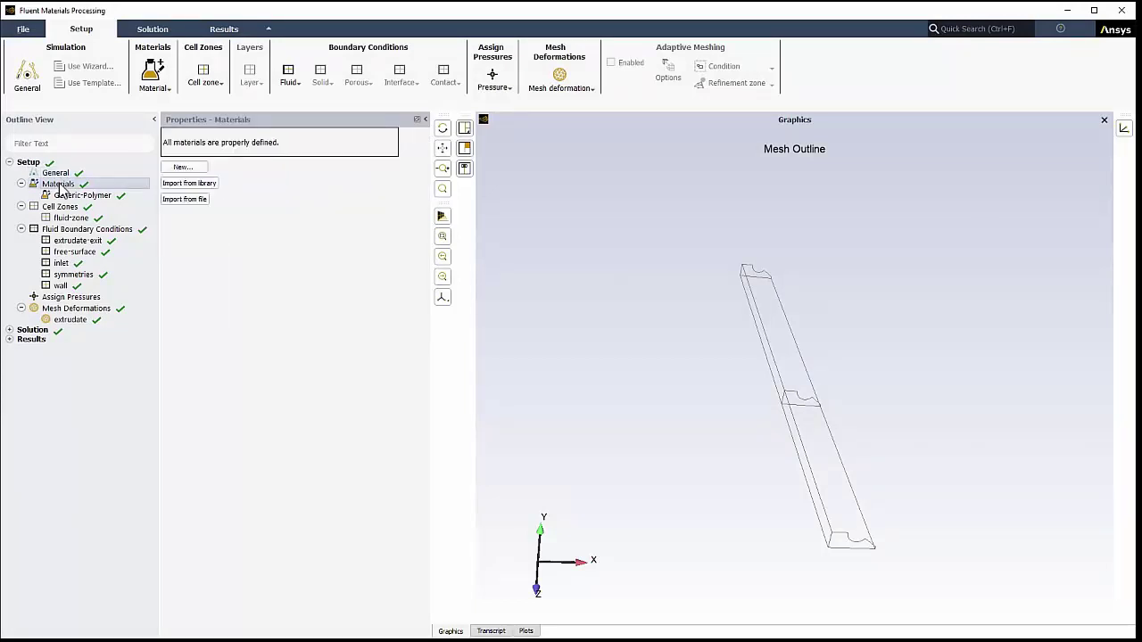
pyautogui.click(72, 197)
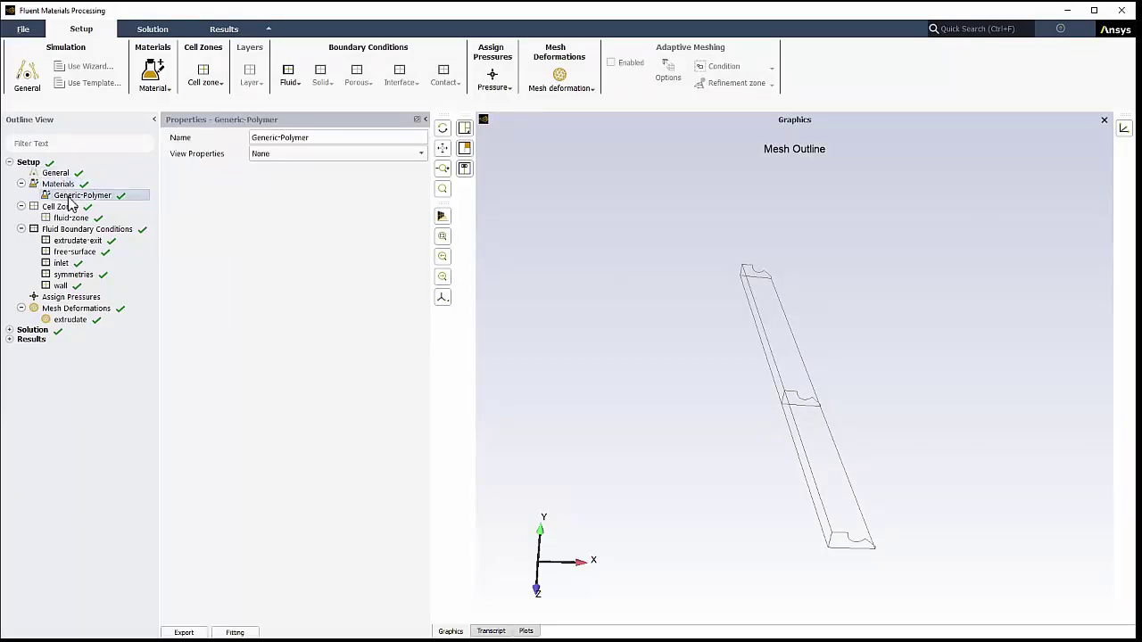
pyautogui.click(71, 218)
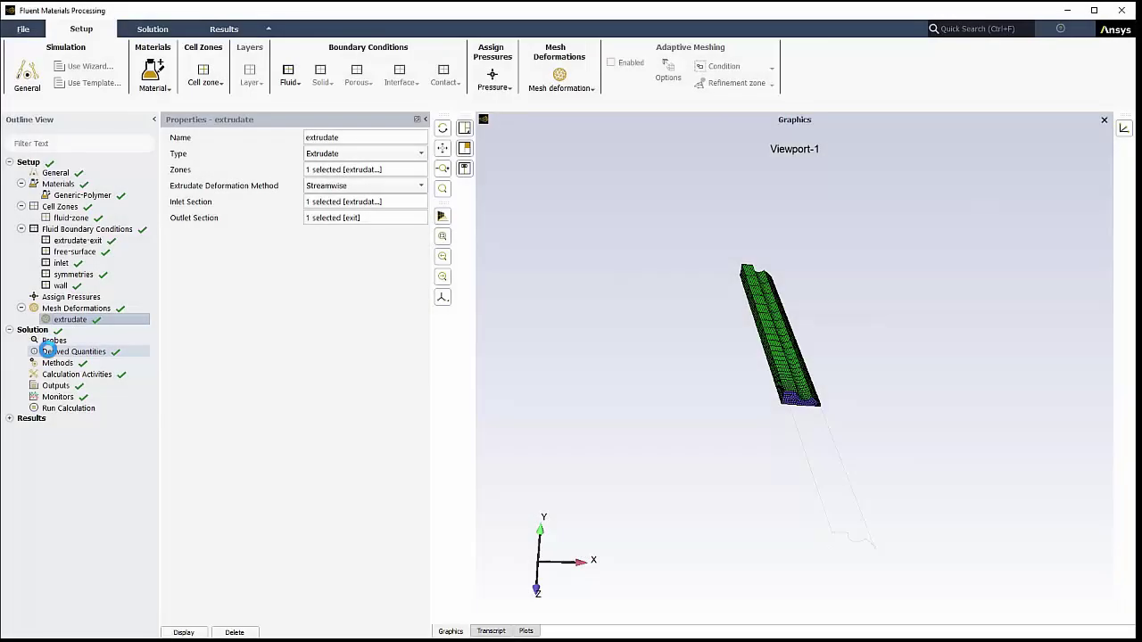
# Review derived quantities and solution methods, ending at the Run Calculation controls
pyautogui.click(48, 351)
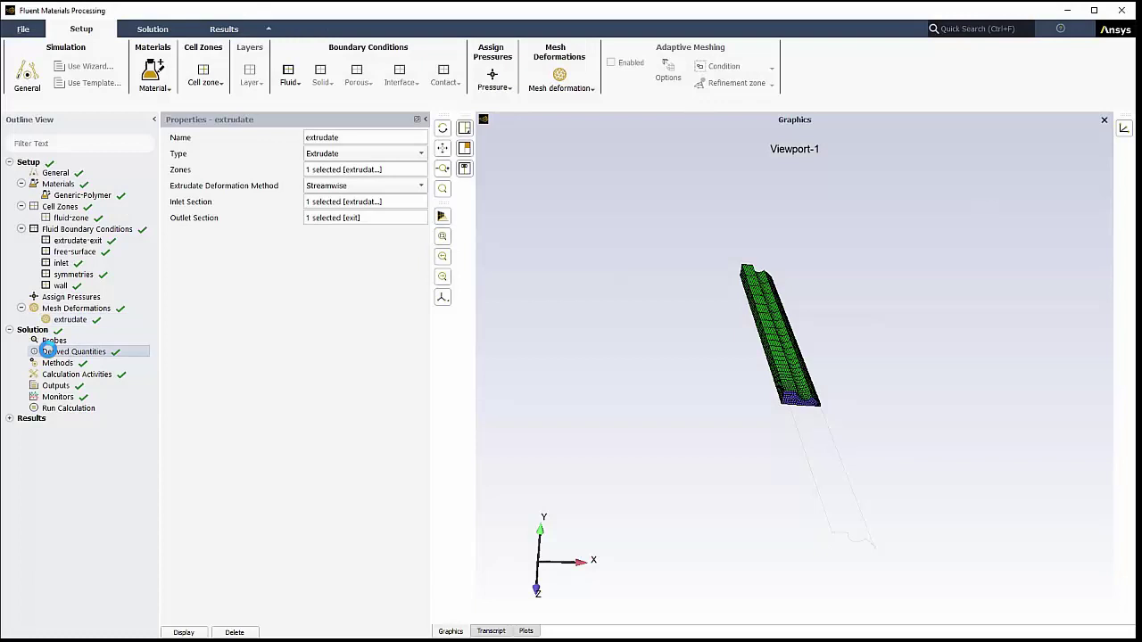
pyautogui.click(50, 363)
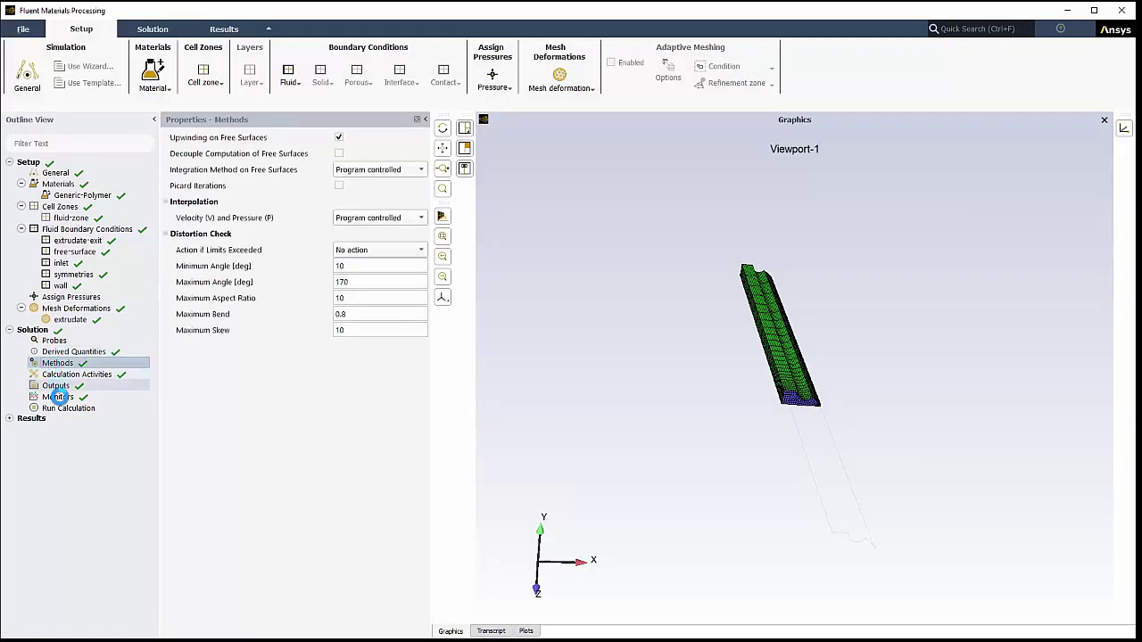
pyautogui.click(67, 408)
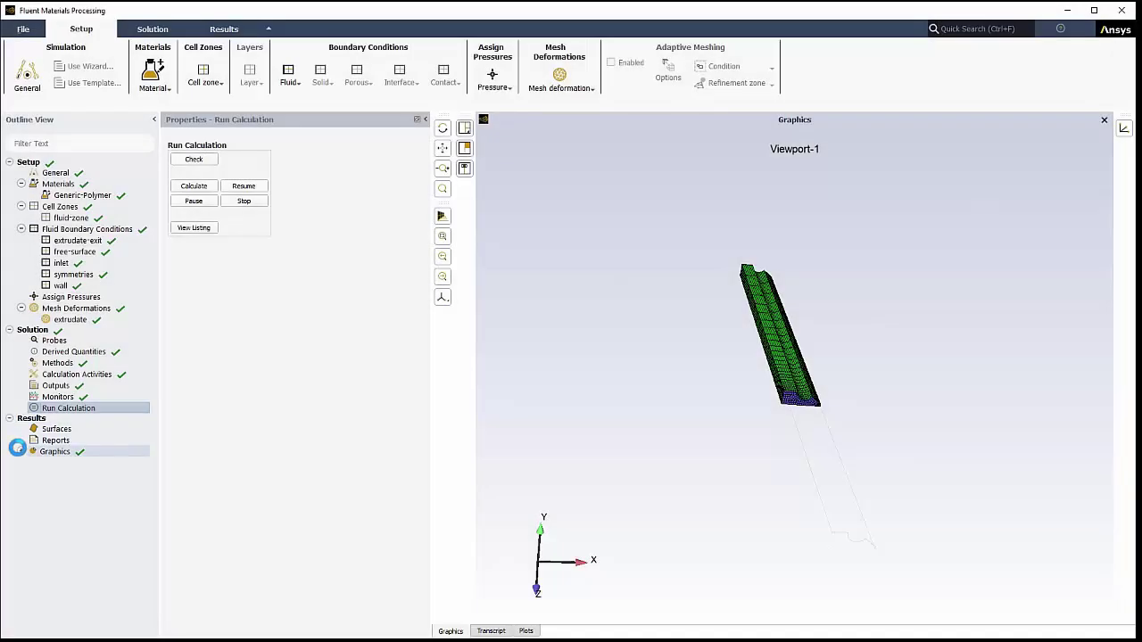
# Display velocity-contour-1, then pressure-contour-1, from Results > Graphics > Contours
pyautogui.click(20, 451)
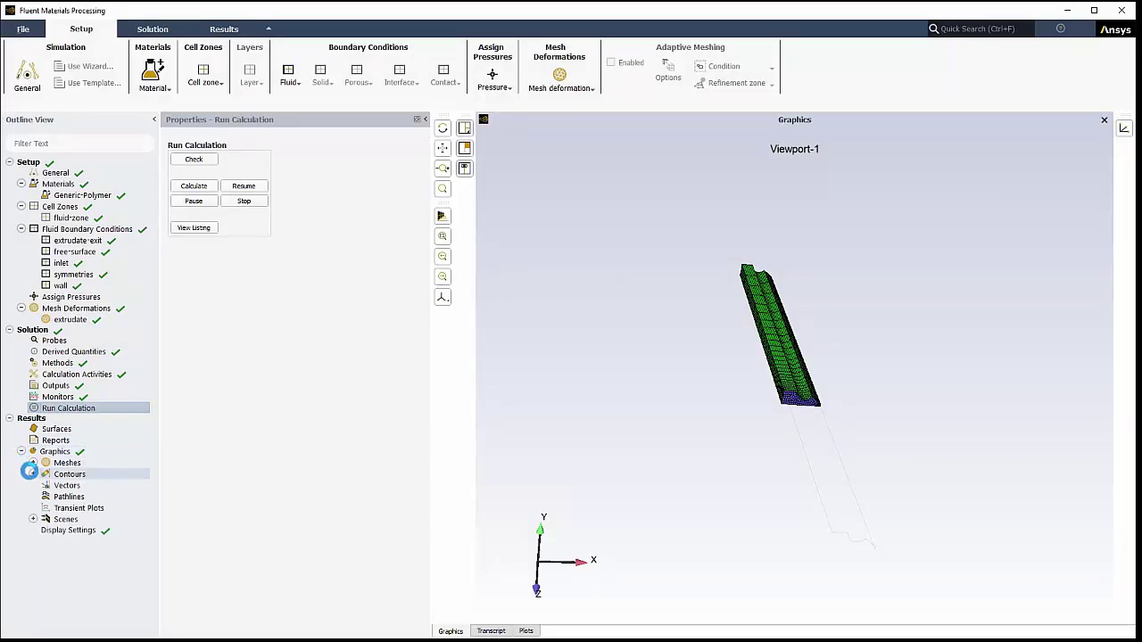
pyautogui.click(32, 473)
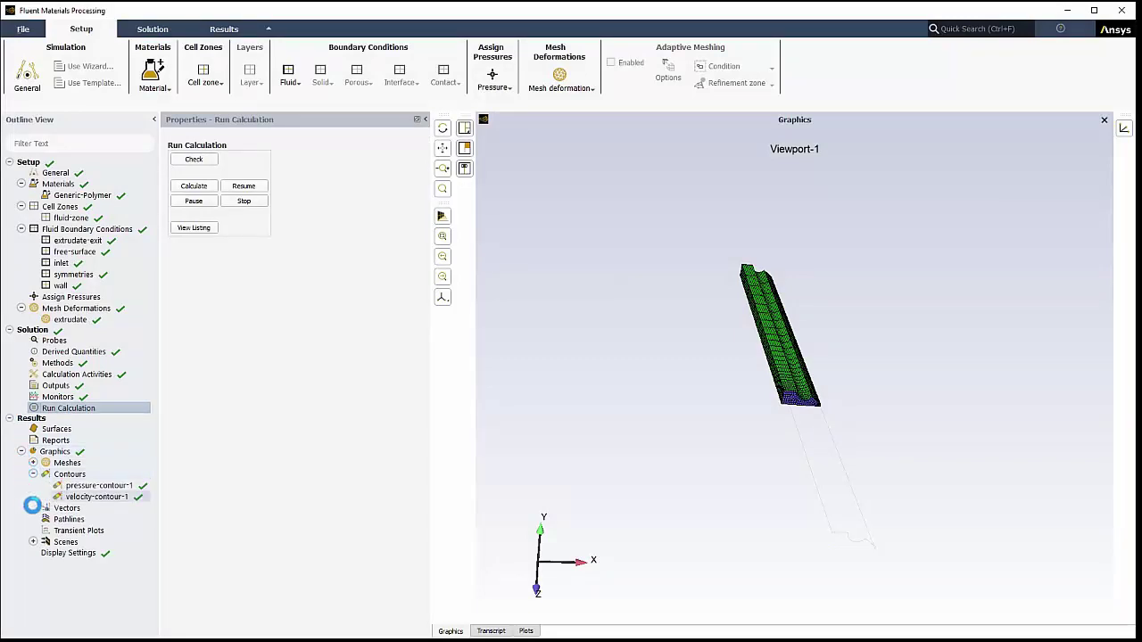
pyautogui.click(92, 497)
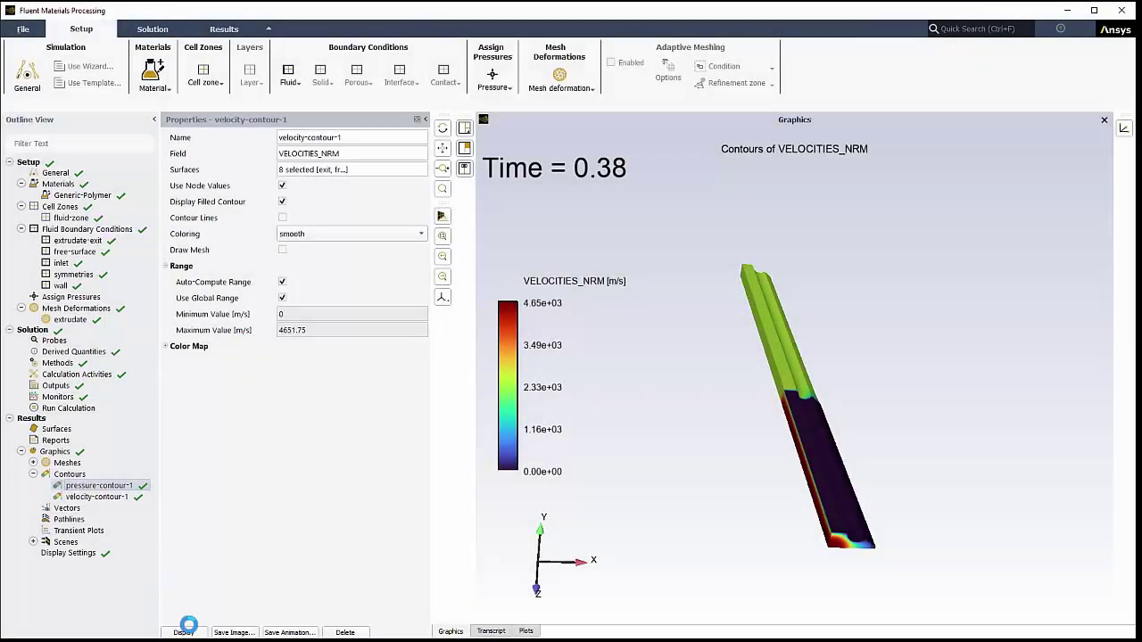
pyautogui.click(185, 631)
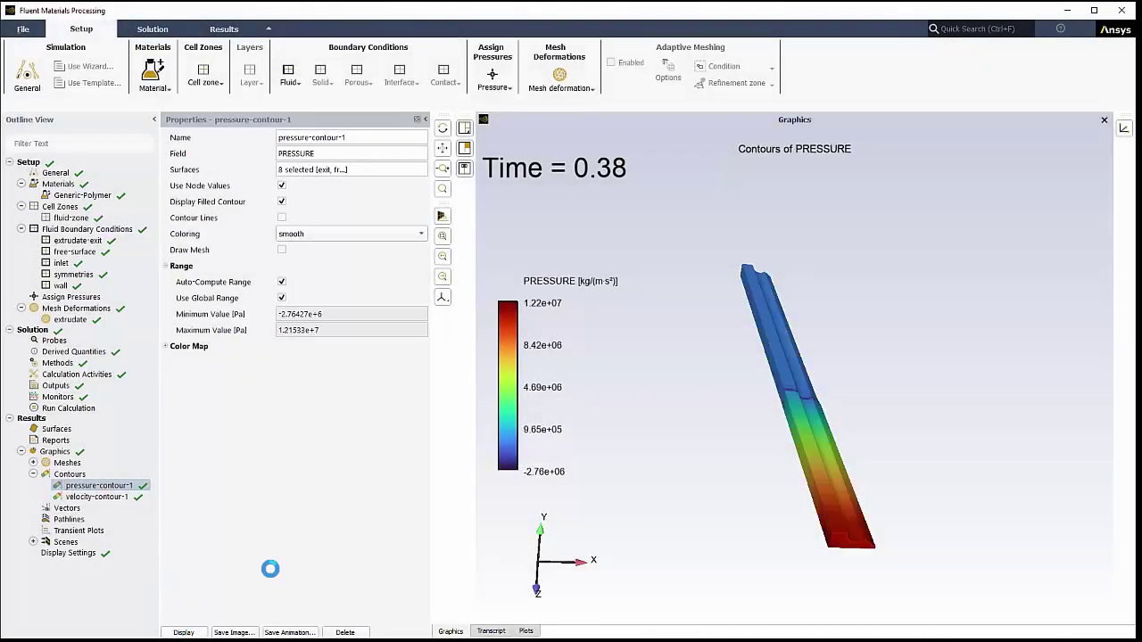